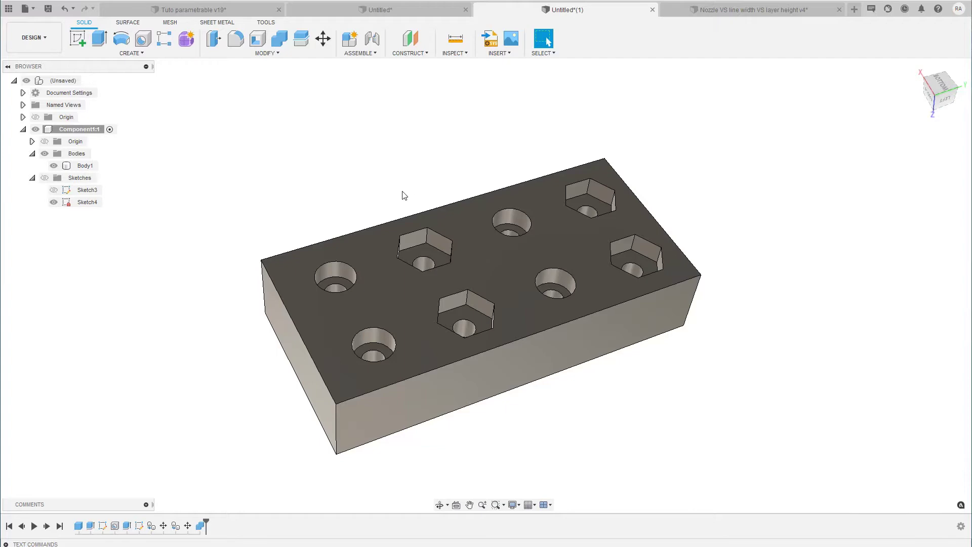
# Create Sketch5 on the hex pocket floor and begin extruding its circular hole profile
pyautogui.scroll(1, 390, 210)
pyautogui.scroll(2, 389, 211)
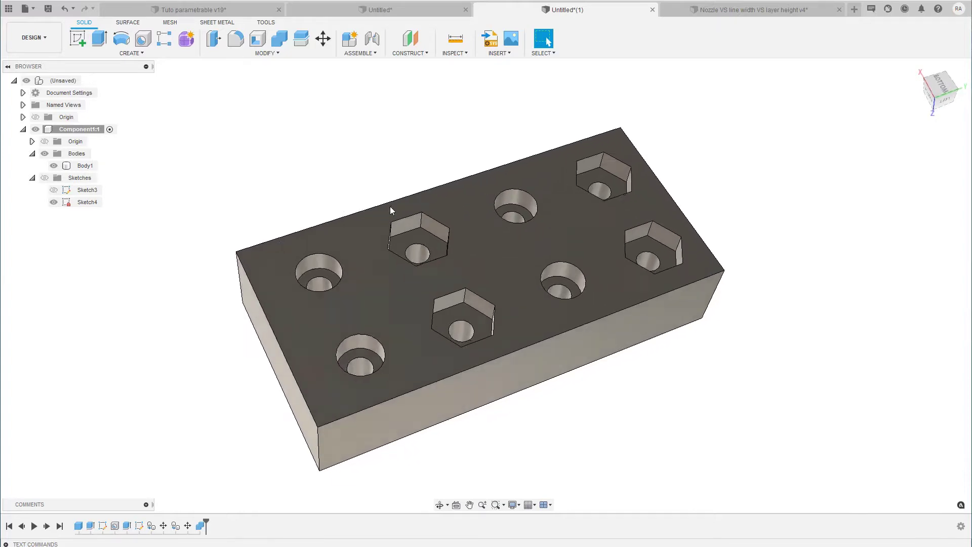
pyautogui.scroll(2, 390, 210)
pyautogui.scroll(2, 389, 211)
pyautogui.scroll(1, 390, 207)
pyautogui.scroll(1, 390, 205)
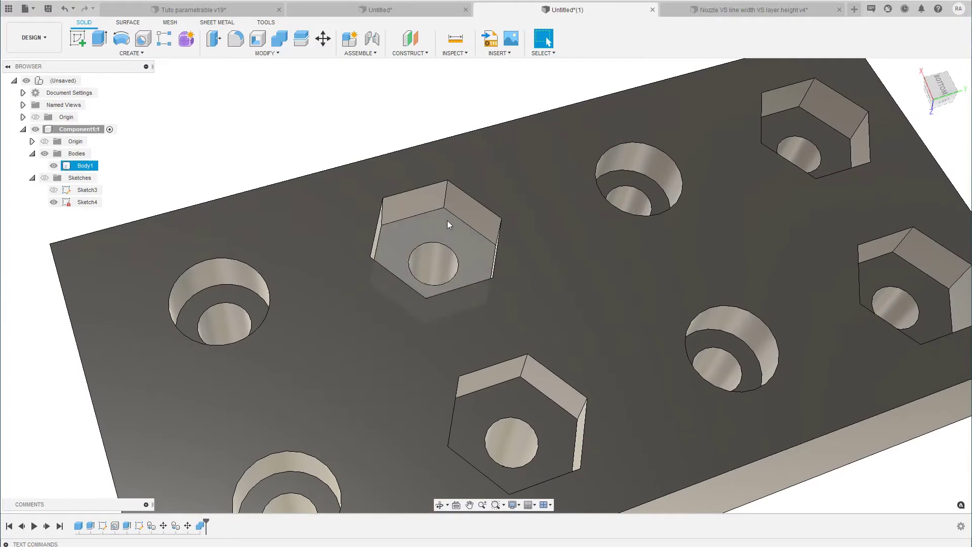
pyautogui.scroll(-2, 437, 227)
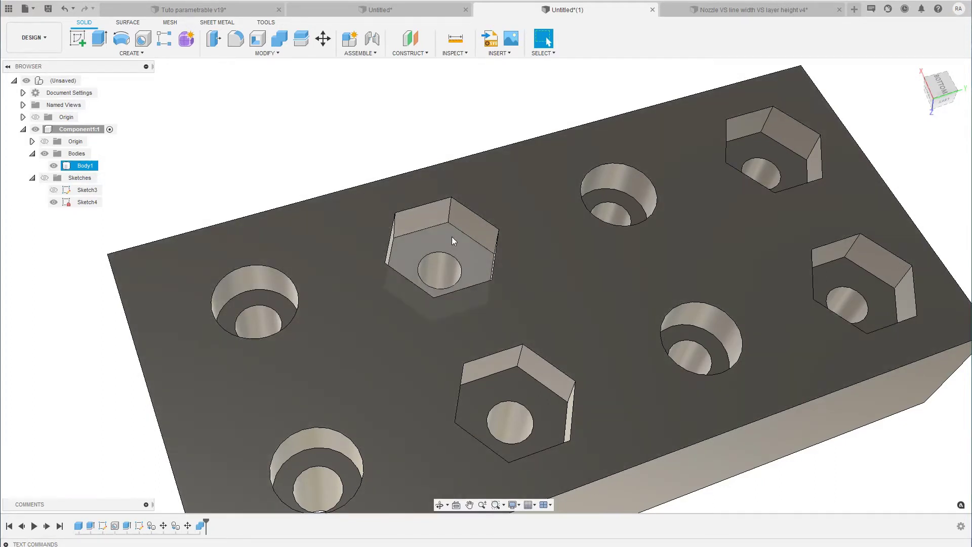
pyautogui.click(453, 240)
pyautogui.scroll(3, 453, 239)
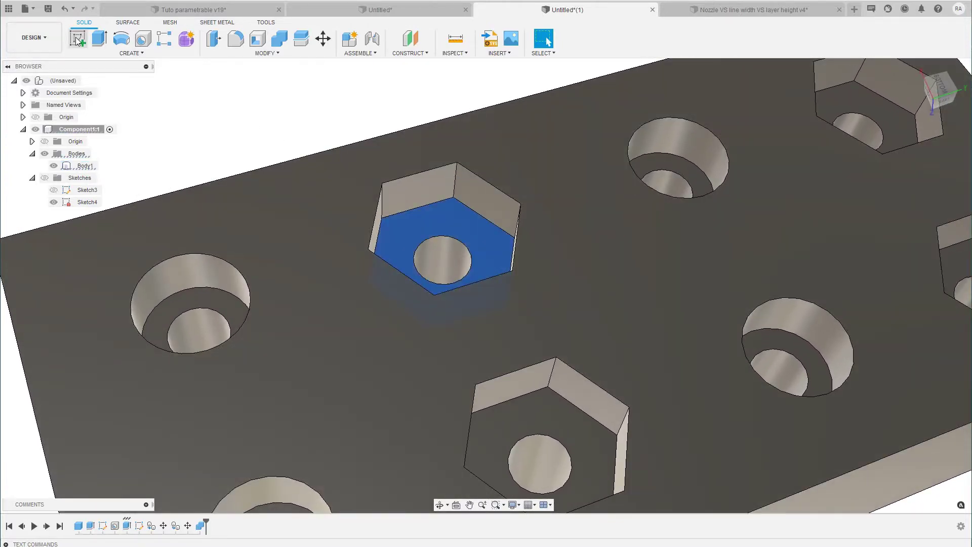
pyautogui.click(77, 38)
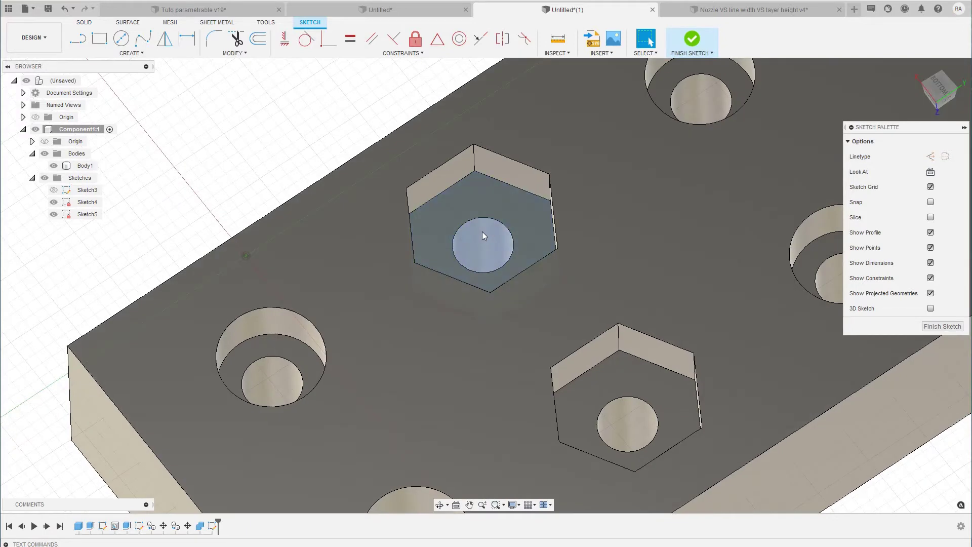
pyautogui.click(482, 235)
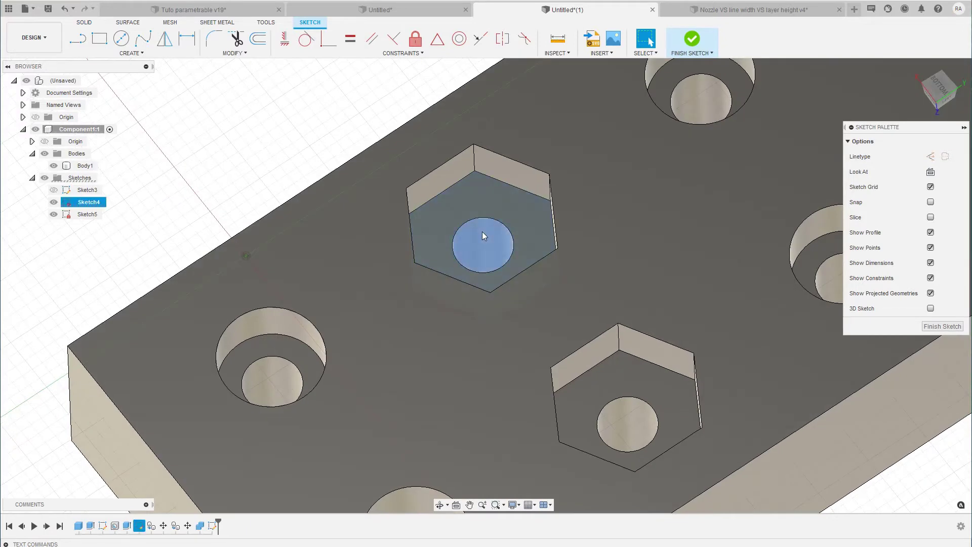
pyautogui.press('e')
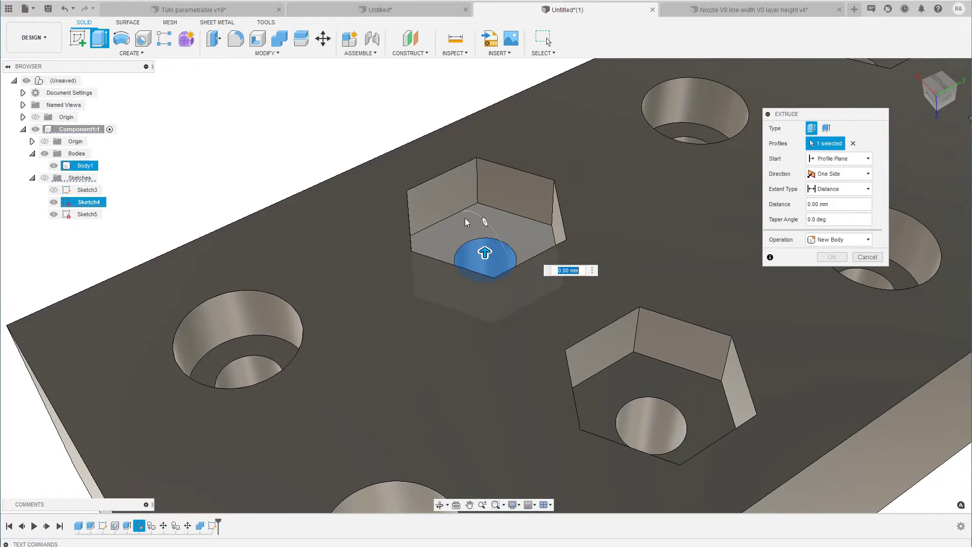
# Extrude the circle -0.2 mm as a Join to cap the pocket's through-hole
pyautogui.write('-')
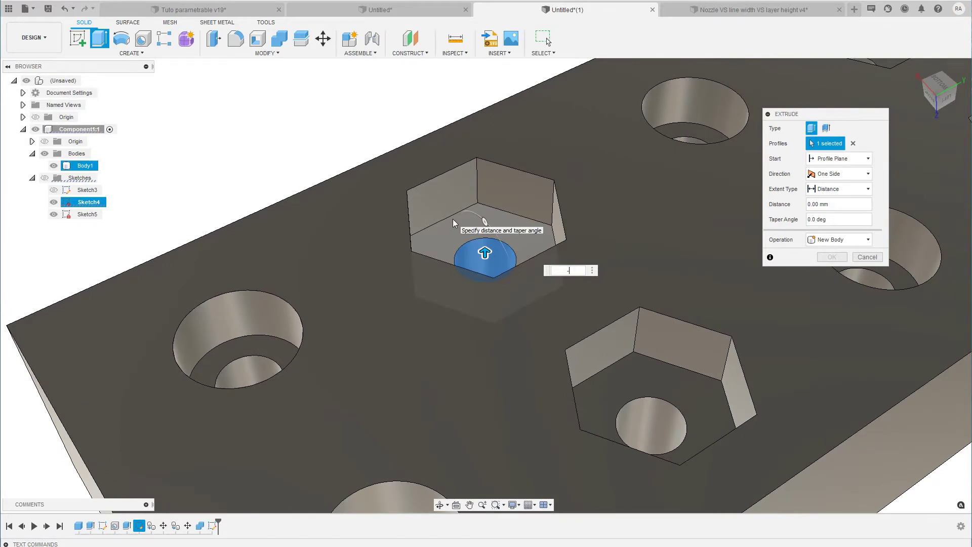
pyautogui.write('.2')
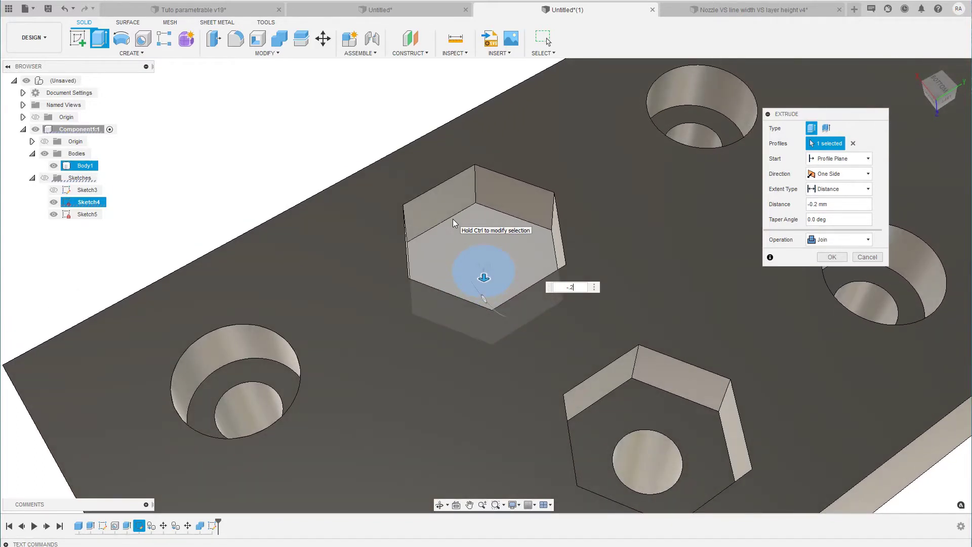
pyautogui.press('Return')
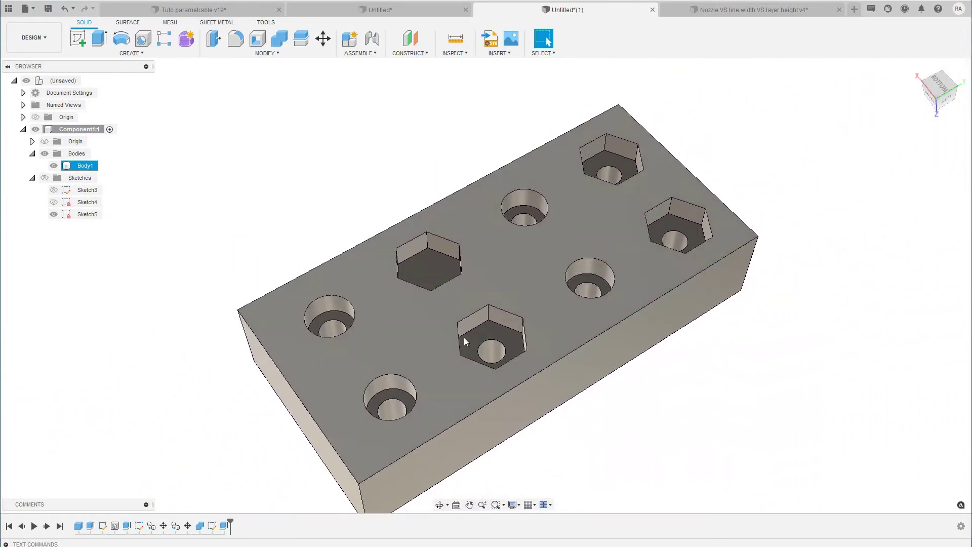
# Undo the 0.2 mm cap extrusion and Sketch5, reopening the hex pocket hole
pyautogui.press('Escape')
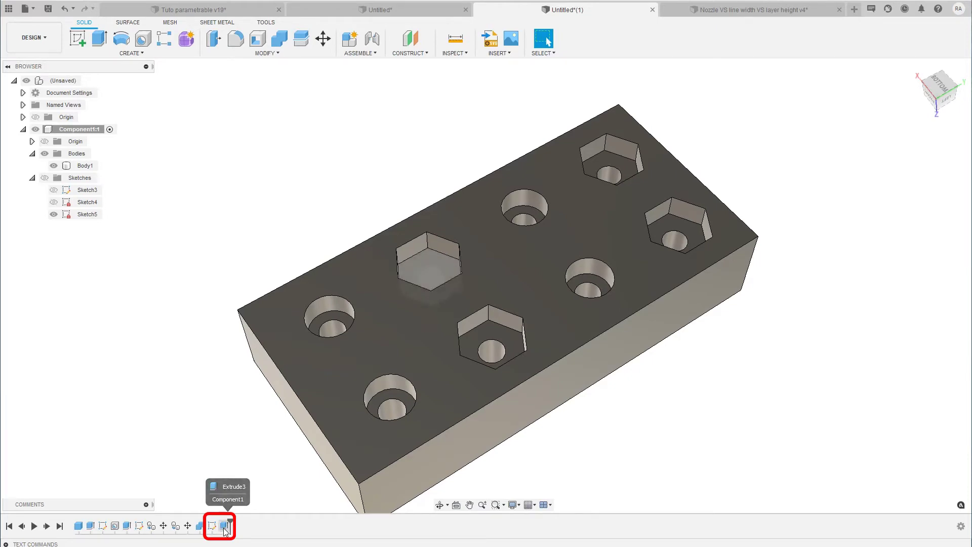
pyautogui.hotkey('ctrl', 'z')
pyautogui.hotkey('ctrl', 'z')
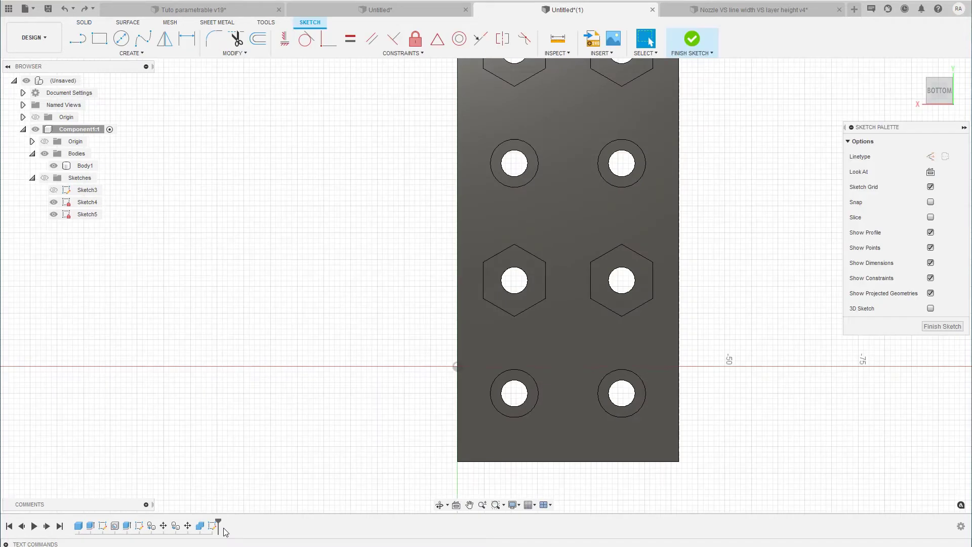
pyautogui.hotkey('ctrl', 'z')
pyautogui.press('Escape')
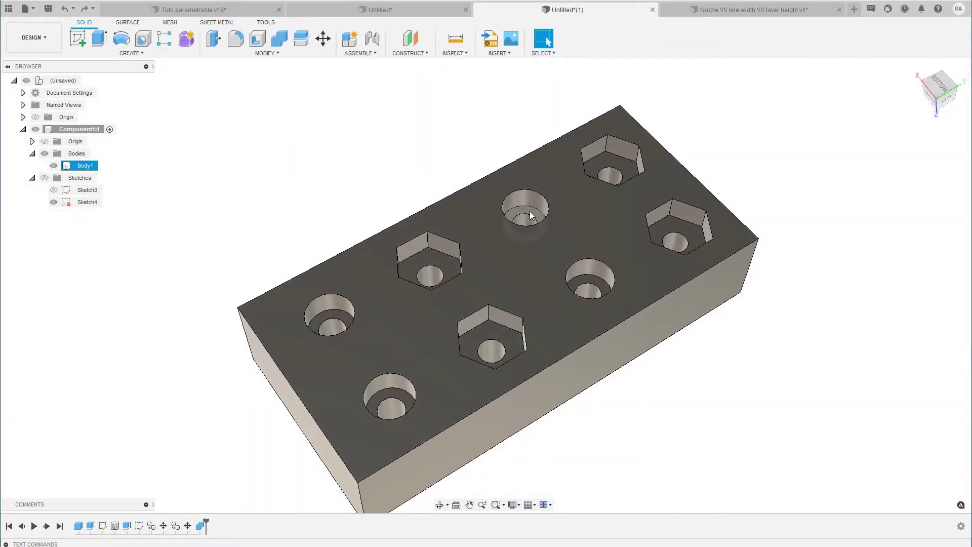
pyautogui.keyDown('shift'); pyautogui.moveTo(529, 216); pyautogui.dragTo(531, 213, button='middle'); pyautogui.keyUp('shift')
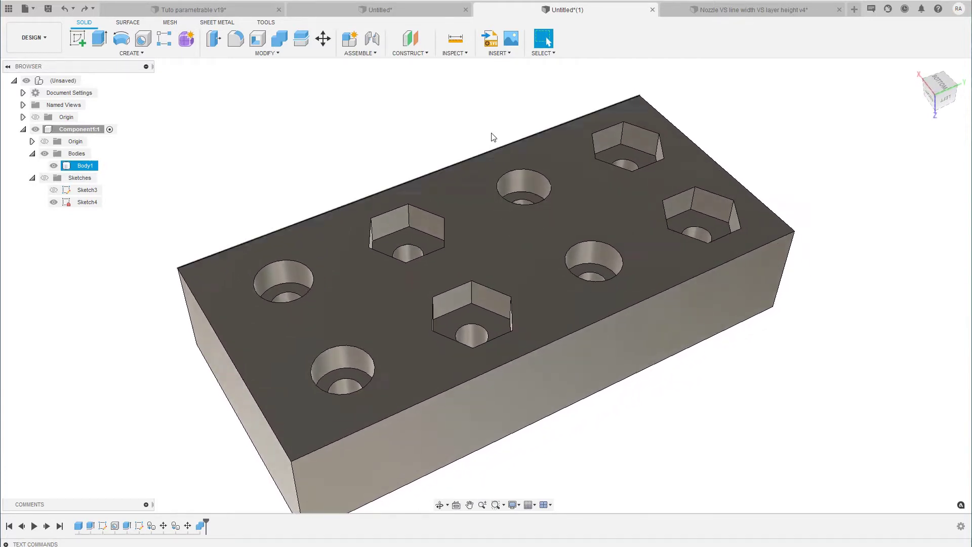
pyautogui.click(456, 52)
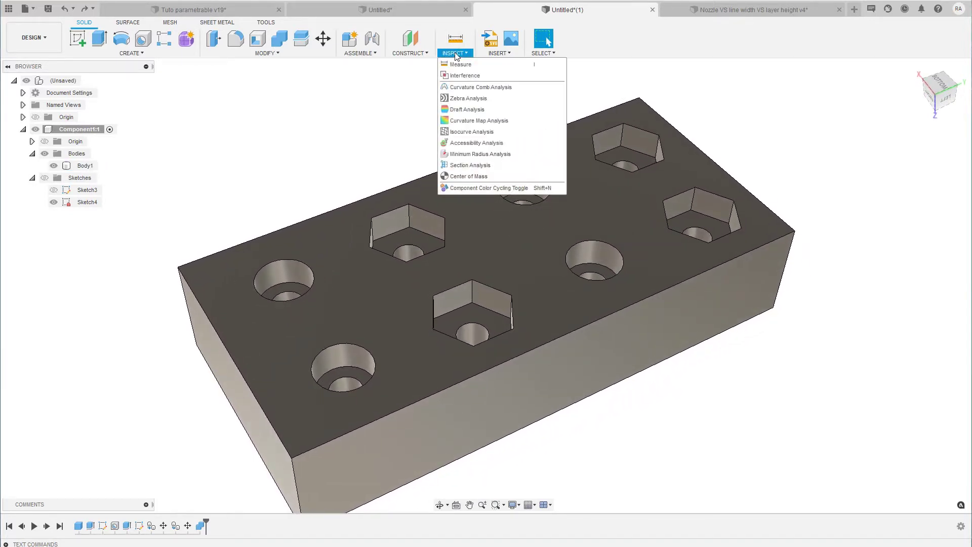
pyautogui.click(466, 167)
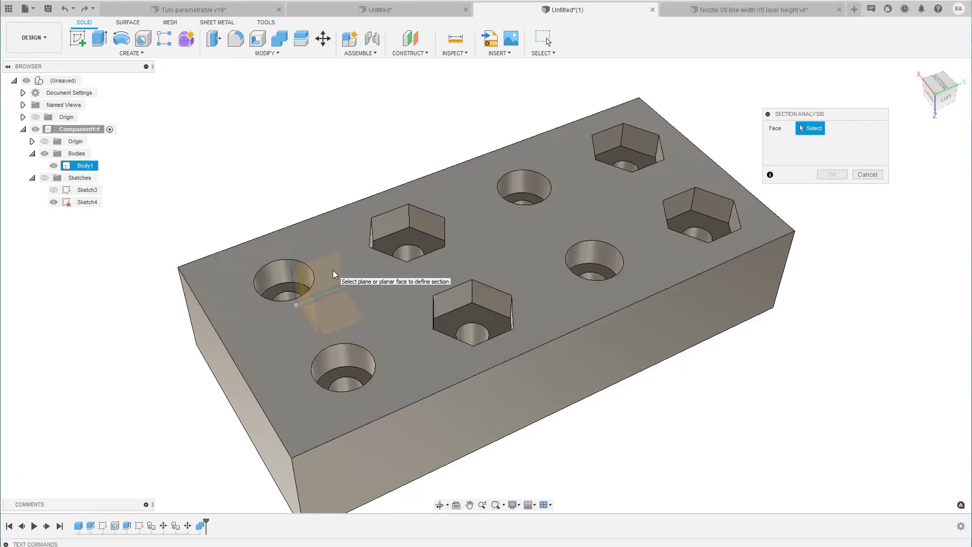
pyautogui.click(326, 268)
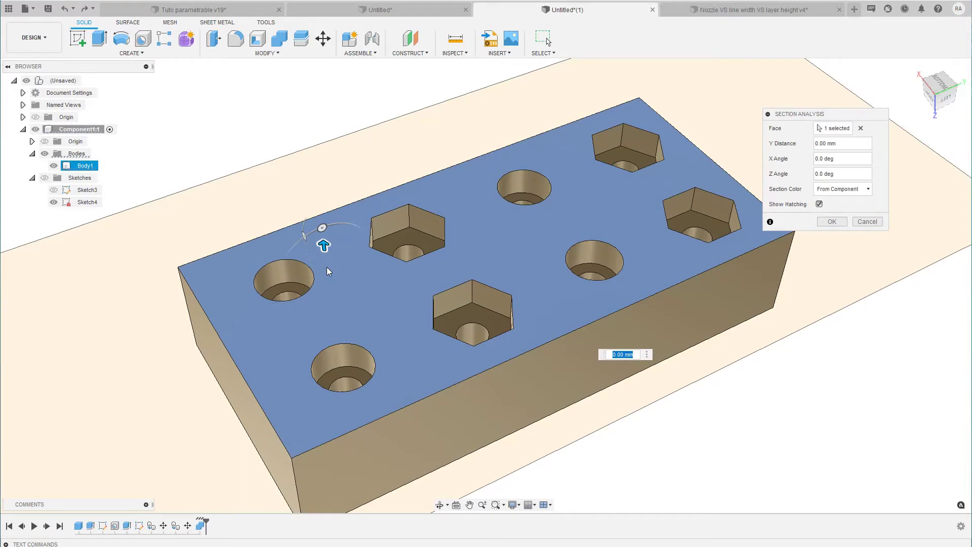
pyautogui.press('Escape')
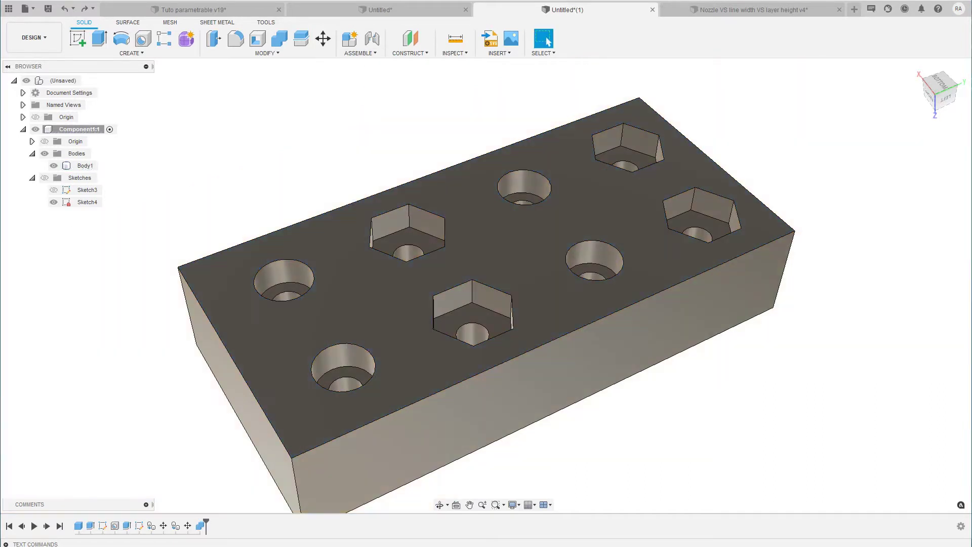
pyautogui.click(455, 53)
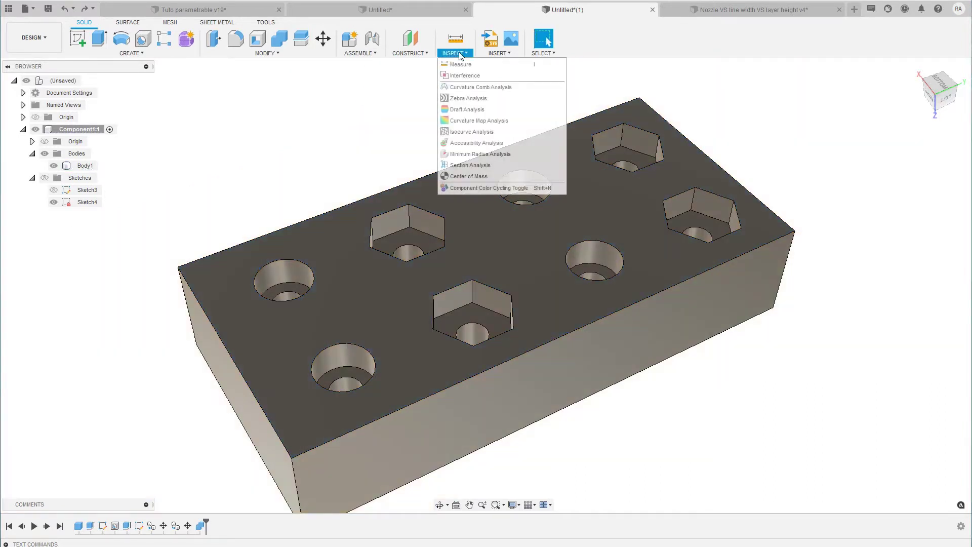
pyautogui.click(458, 166)
pyautogui.click(508, 389)
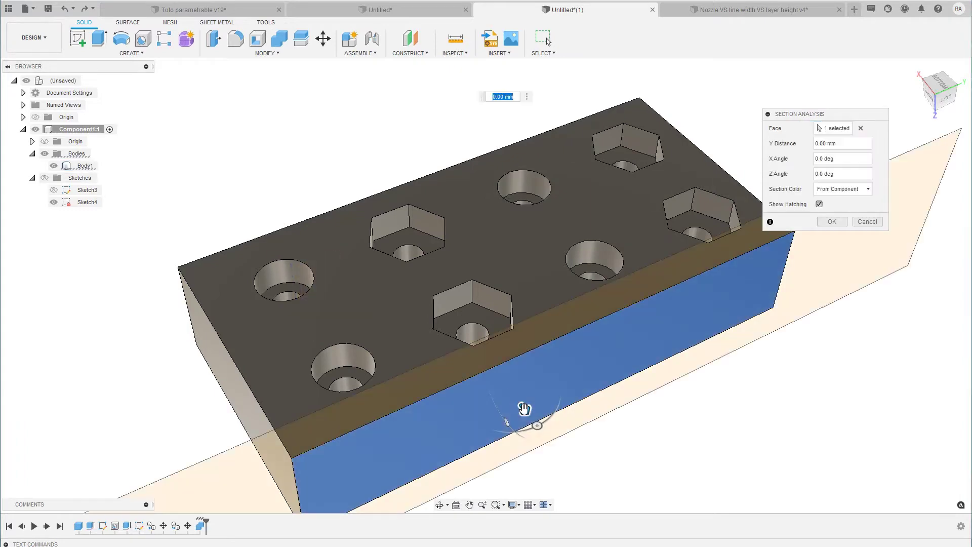
pyautogui.moveTo(524, 408); pyautogui.dragTo(485, 356)
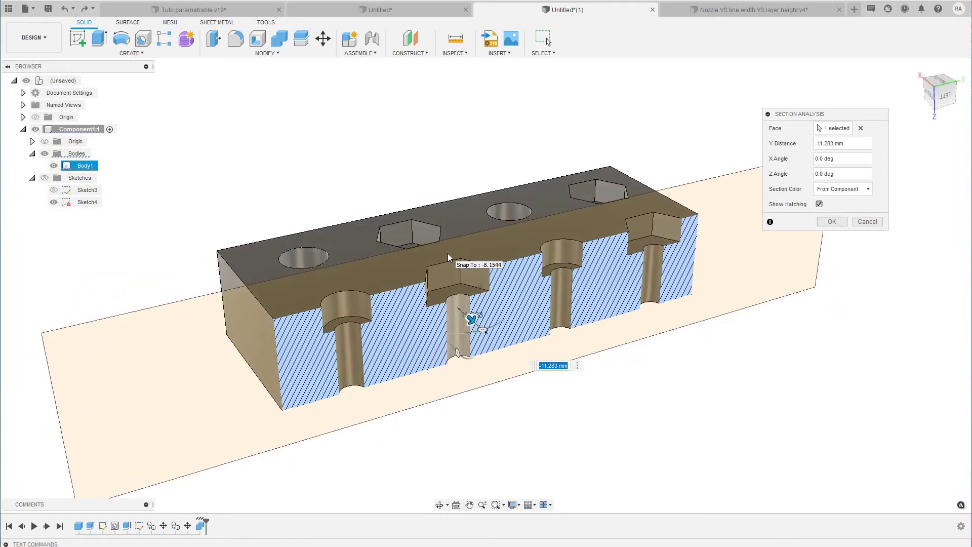
pyautogui.press('Escape')
pyautogui.scroll(5, 448, 253)
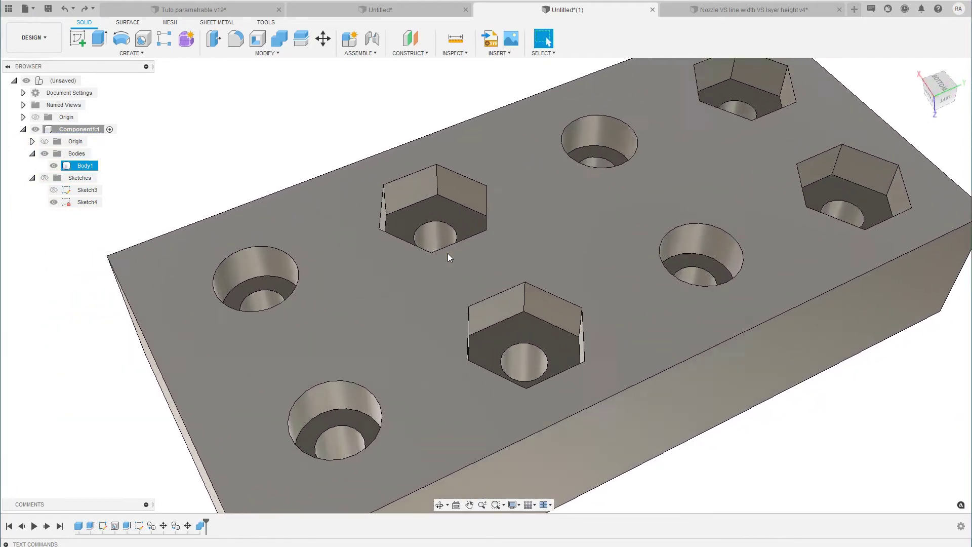
# Start Sketch5 on the upper hex pocket's floor and view the block in a tilted 3D angle
pyautogui.scroll(2, 425, 218)
pyautogui.click(416, 202)
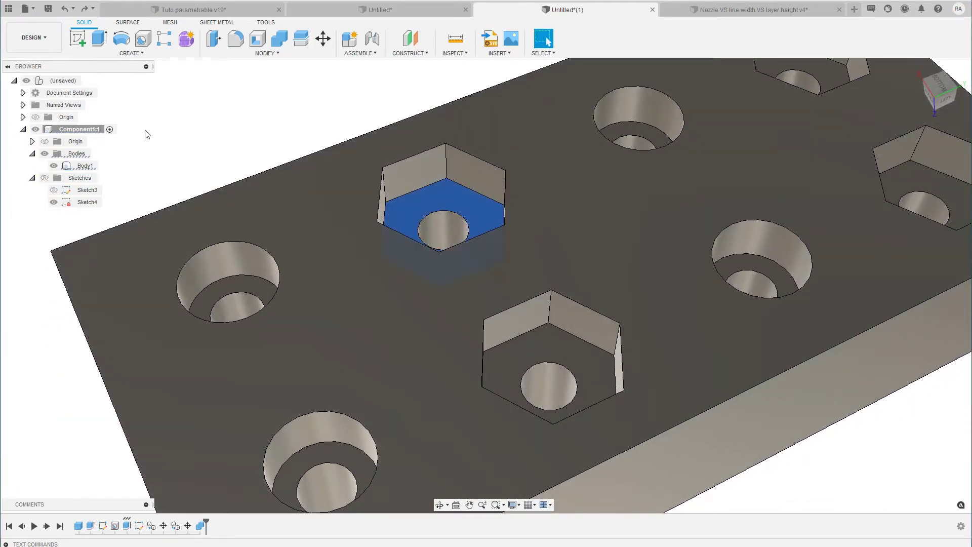
pyautogui.click(77, 33)
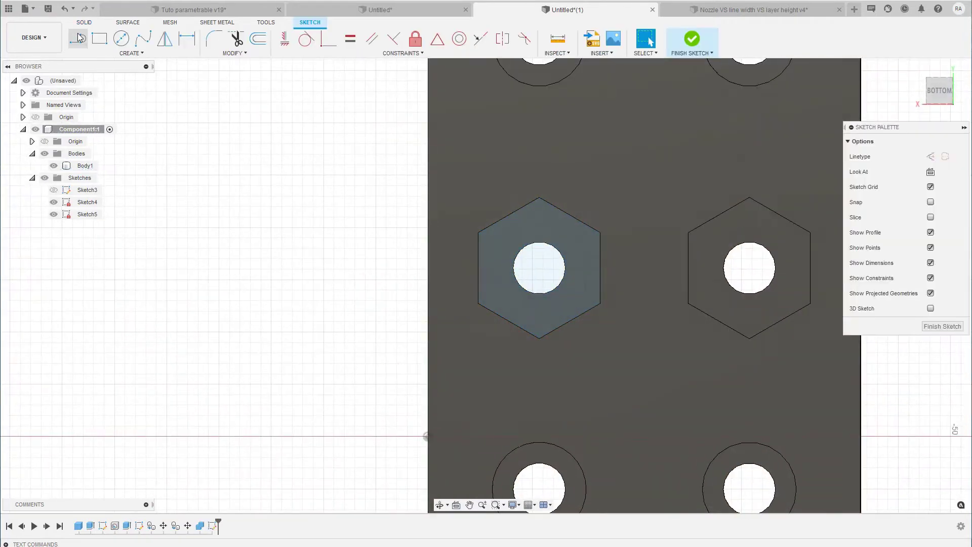
pyautogui.keyDown('shift'); pyautogui.moveTo(456, 228); pyautogui.dragTo(321, 259, button='middle'); pyautogui.keyUp('shift')
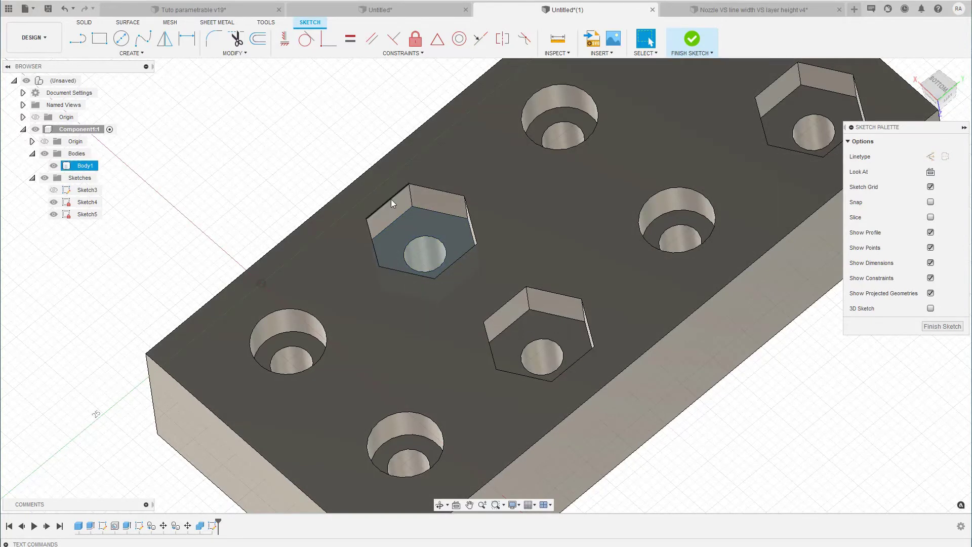
pyautogui.click(431, 248)
pyautogui.scroll(-3, 557, 117)
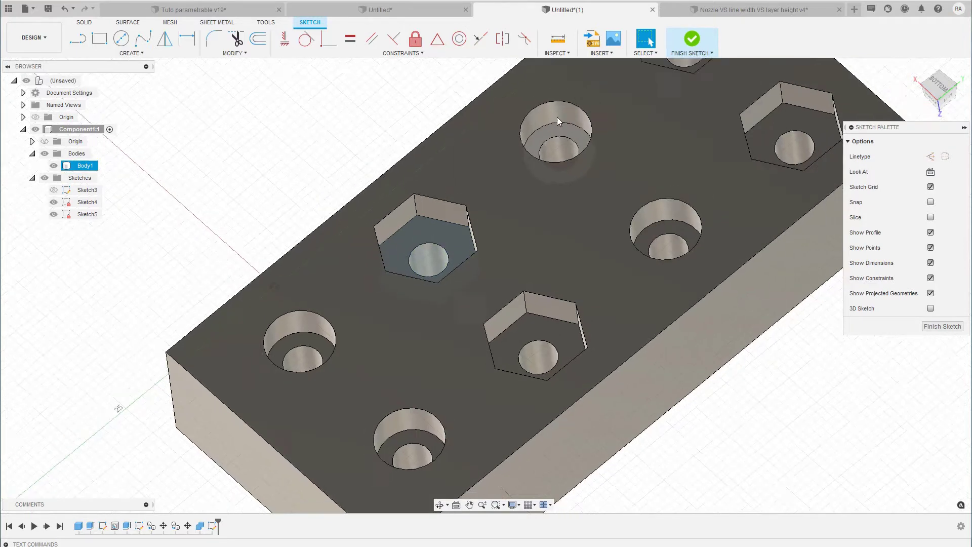
pyautogui.scroll(-2, 557, 116)
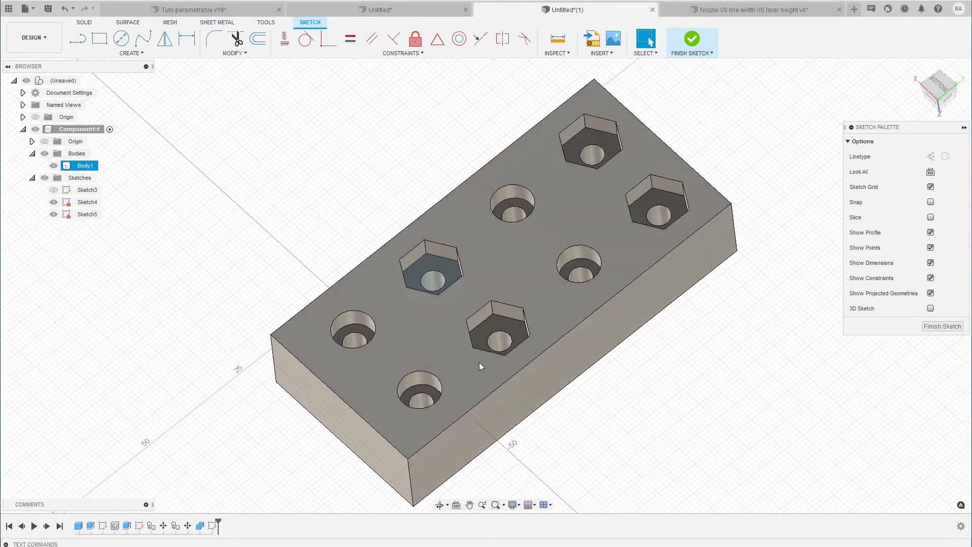
pyautogui.scroll(2, 465, 365)
pyautogui.scroll(1, 465, 364)
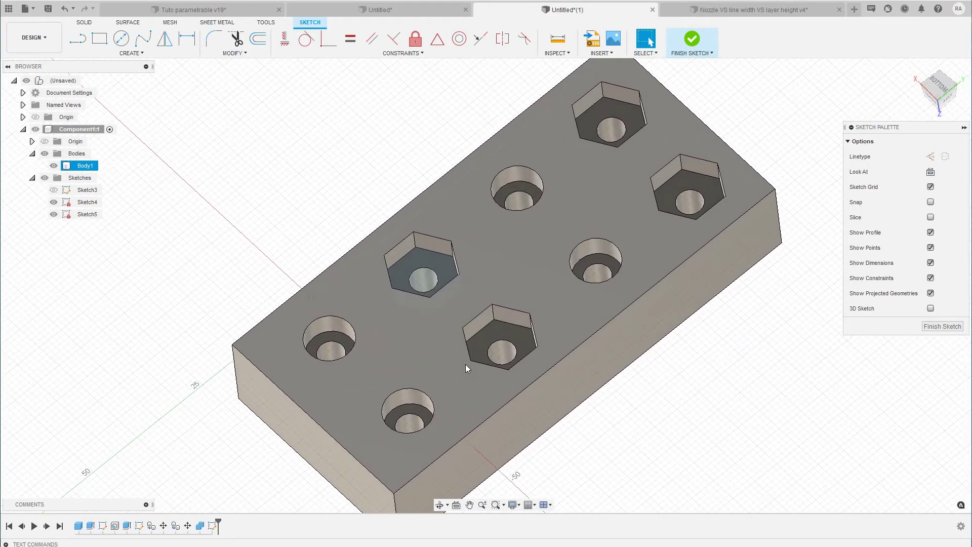
pyautogui.press('Escape')
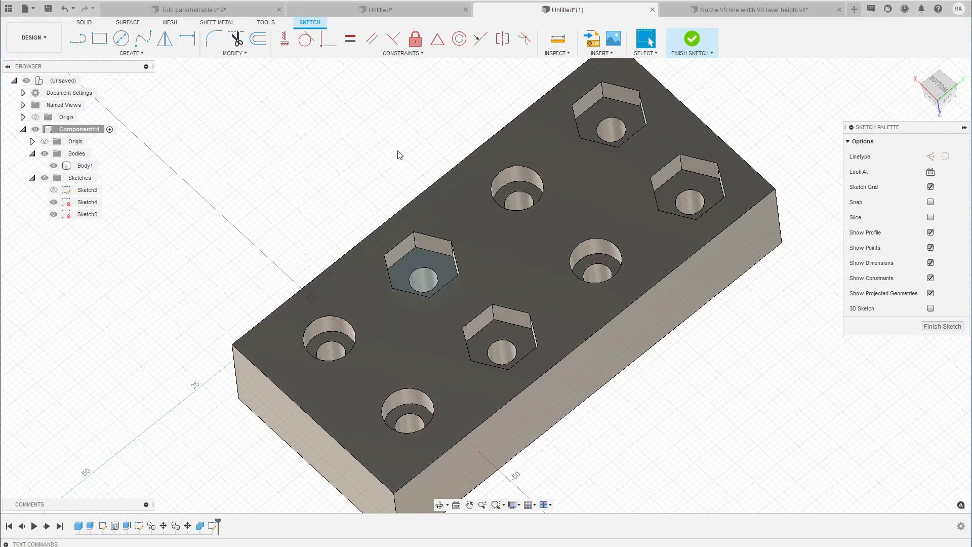
# Project the bore circles of the counterbore holes, middle-right hole and other hex pockets into Sketch5
pyautogui.click(130, 54)
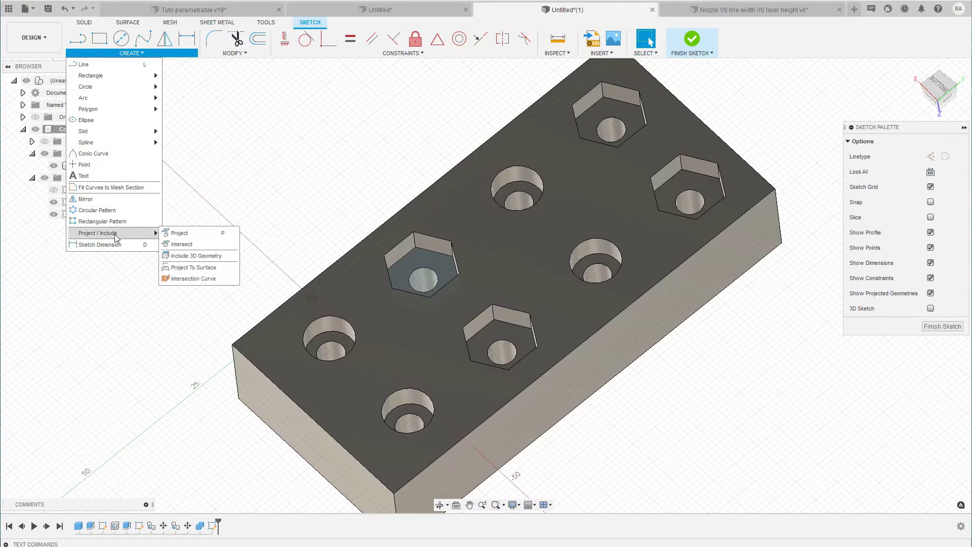
pyautogui.moveTo(97, 232)
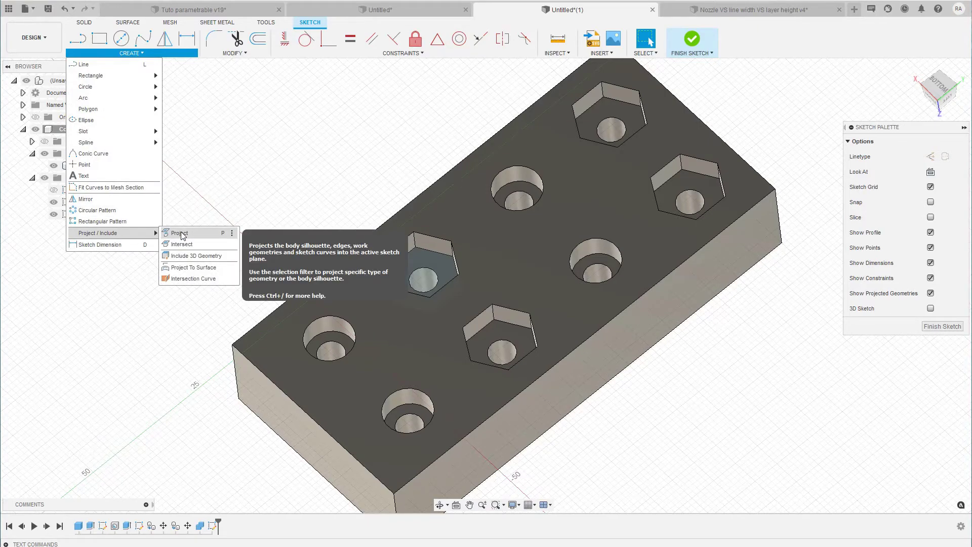
pyautogui.click(180, 234)
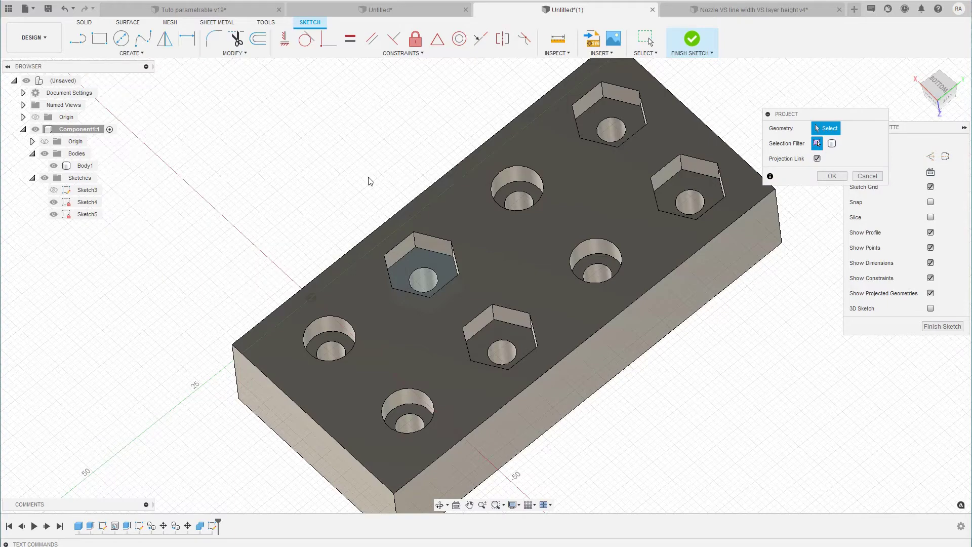
pyautogui.scroll(5, 370, 181)
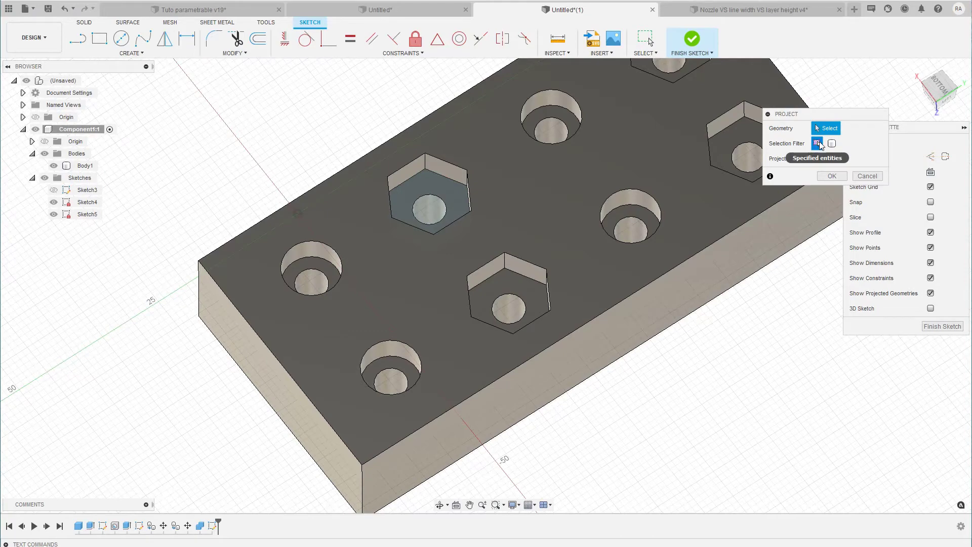
pyautogui.click(326, 241)
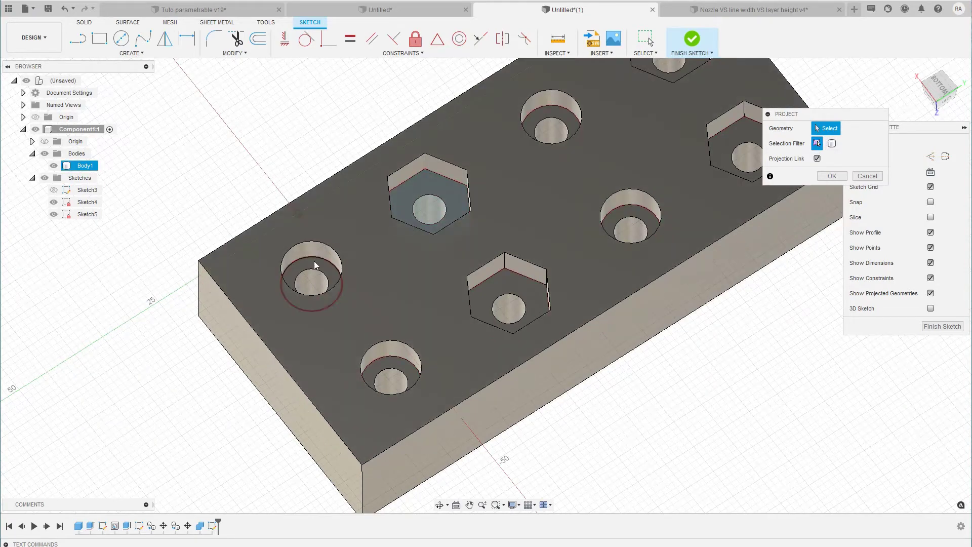
pyautogui.click(310, 270)
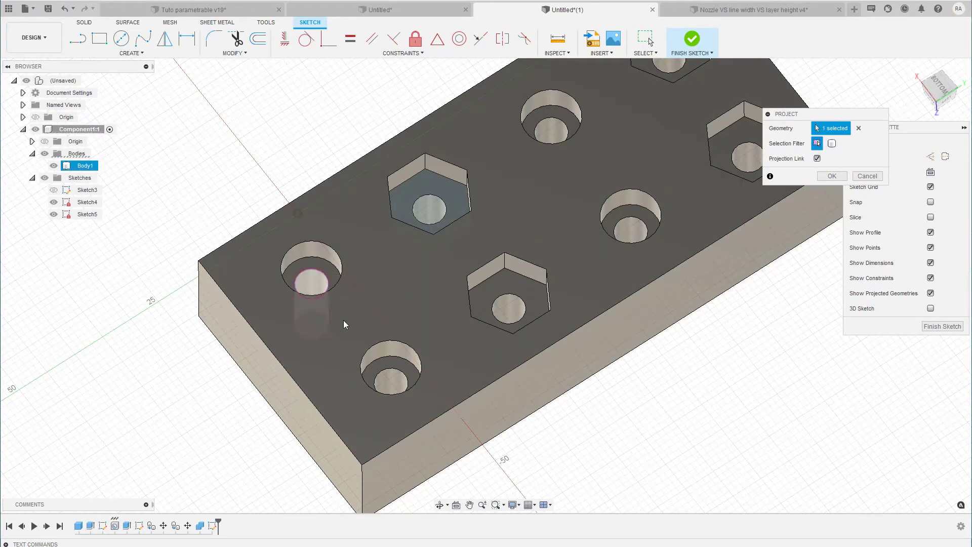
pyautogui.click(386, 367)
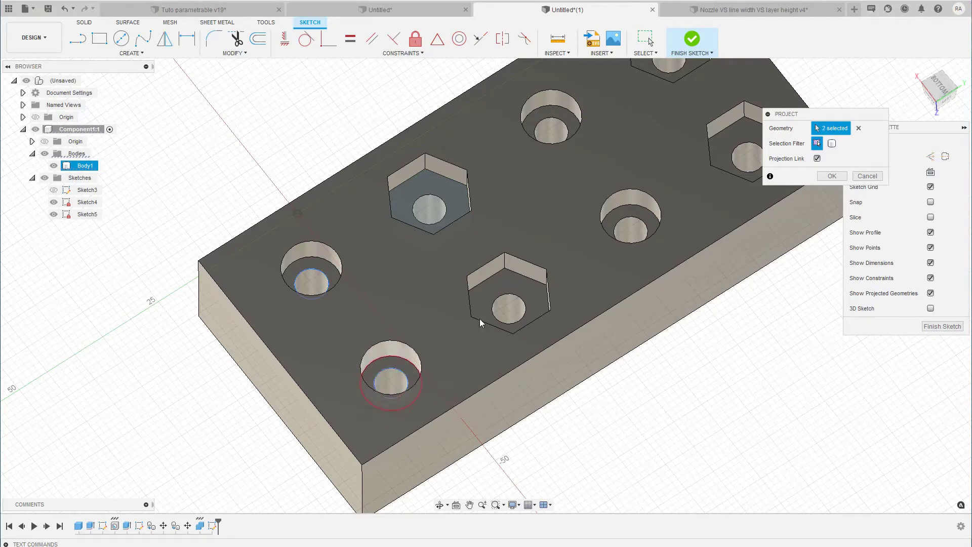
pyautogui.click(504, 295)
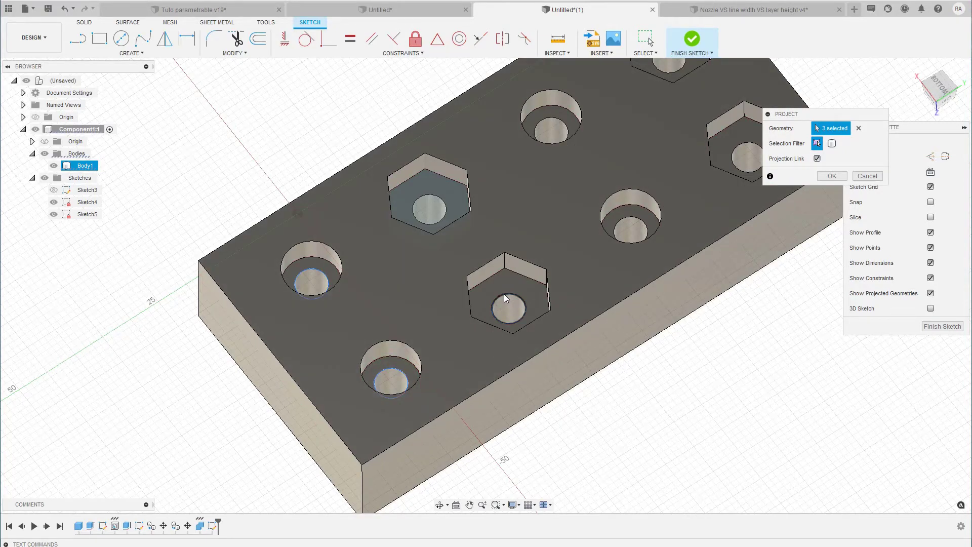
pyautogui.click(549, 119)
pyautogui.click(638, 220)
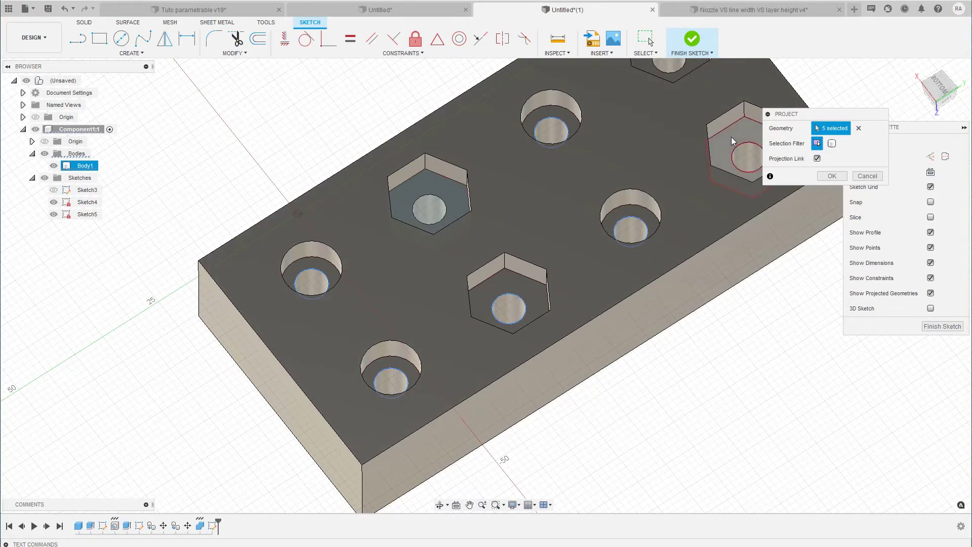
pyautogui.click(738, 146)
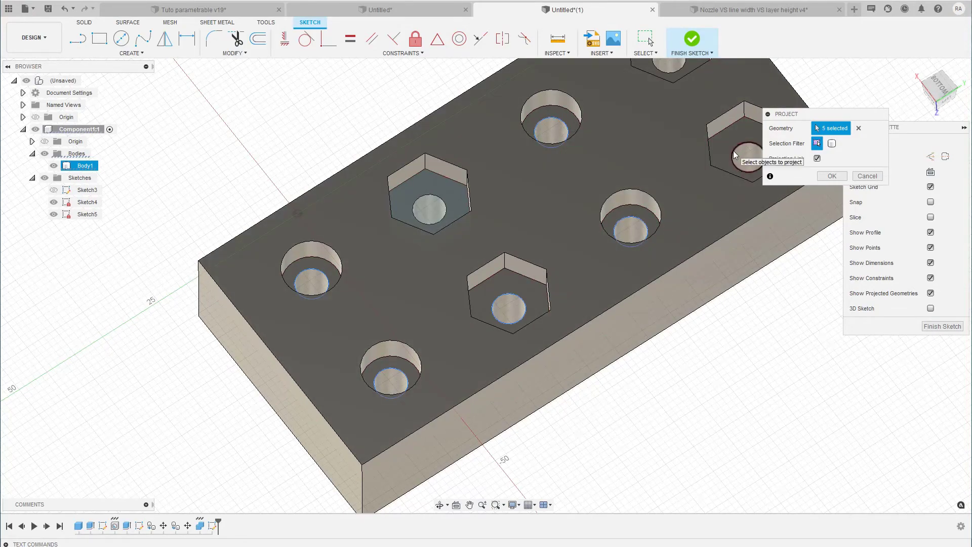
pyautogui.click(649, 117)
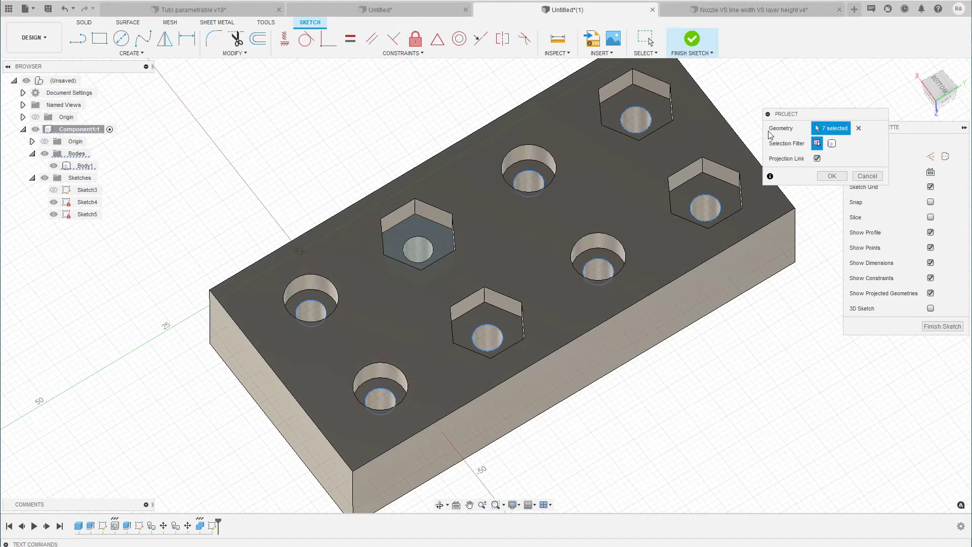
pyautogui.press('Return')
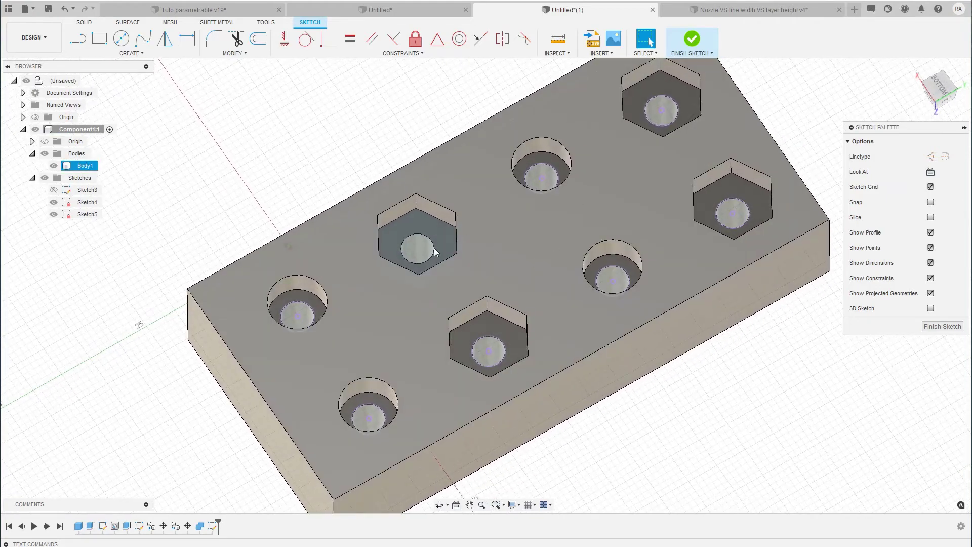
# Select all eight counterbore and hex pocket floor circles as profiles for Extrude
pyautogui.click(310, 313)
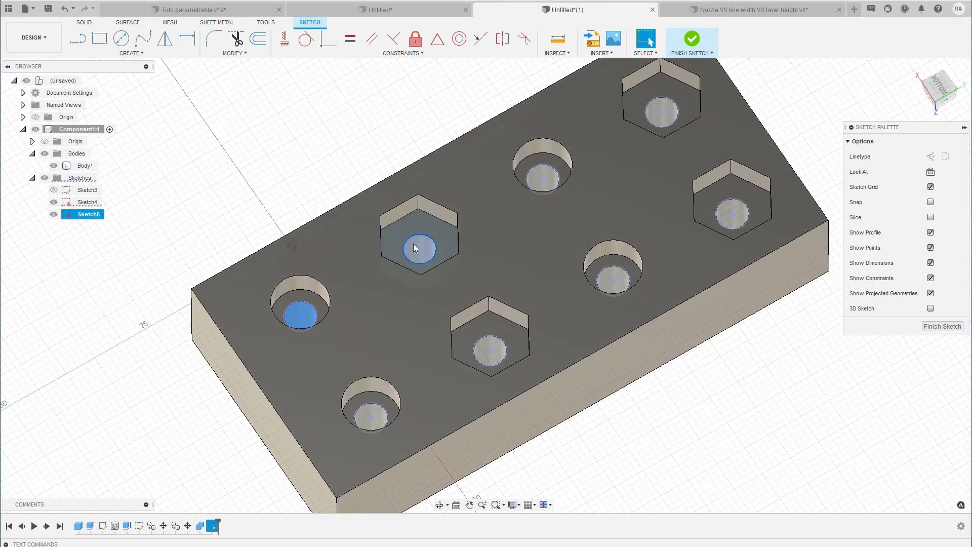
pyautogui.click(539, 177)
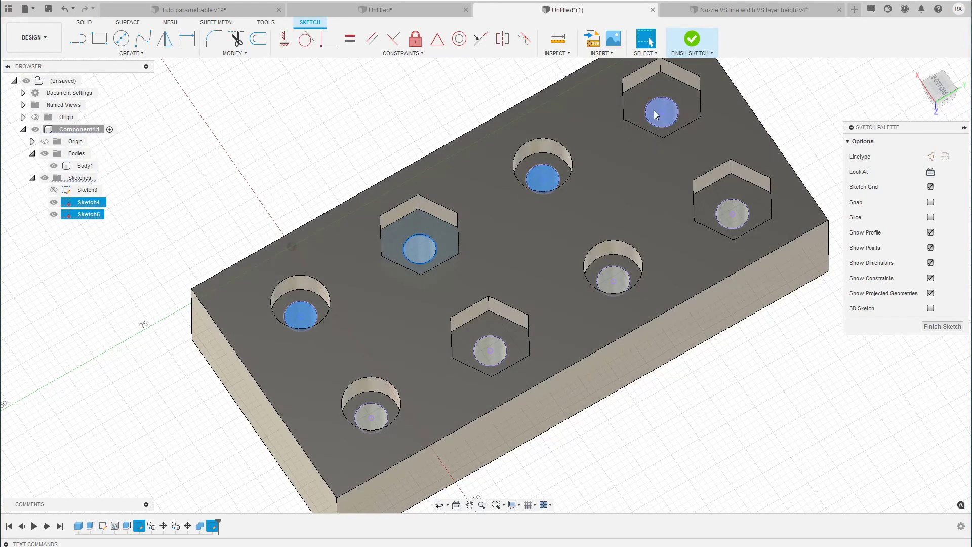
pyautogui.click(654, 111)
pyautogui.click(727, 221)
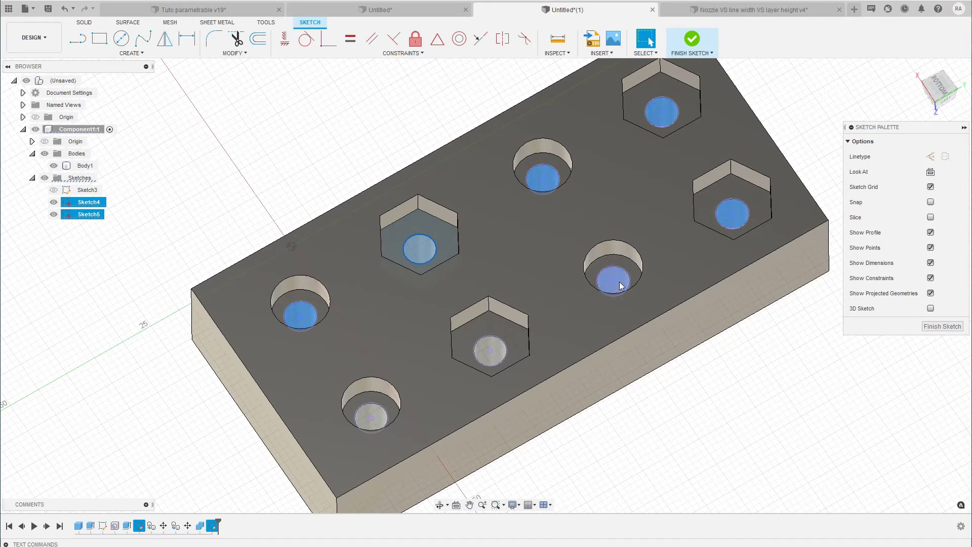
pyautogui.click(622, 281)
pyautogui.click(497, 345)
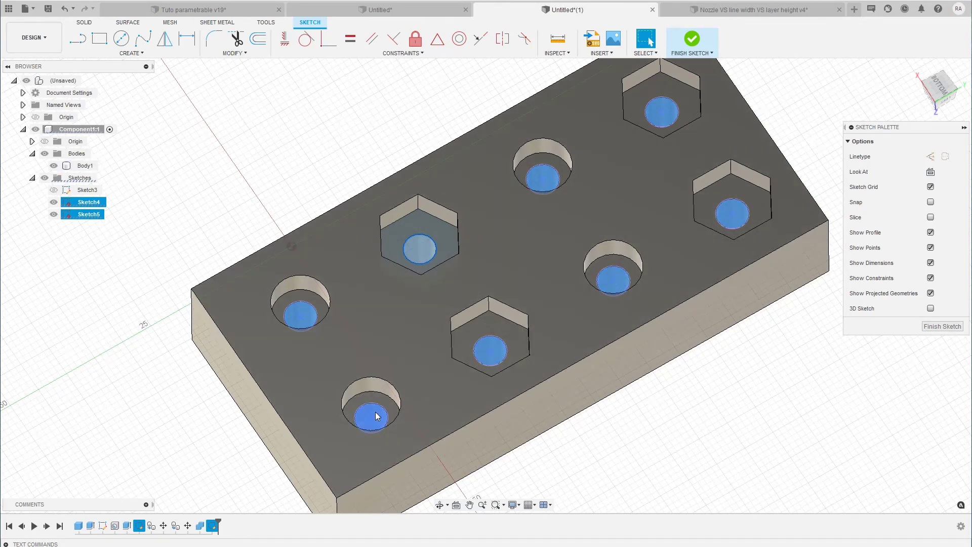
pyautogui.click(376, 412)
pyautogui.press('e')
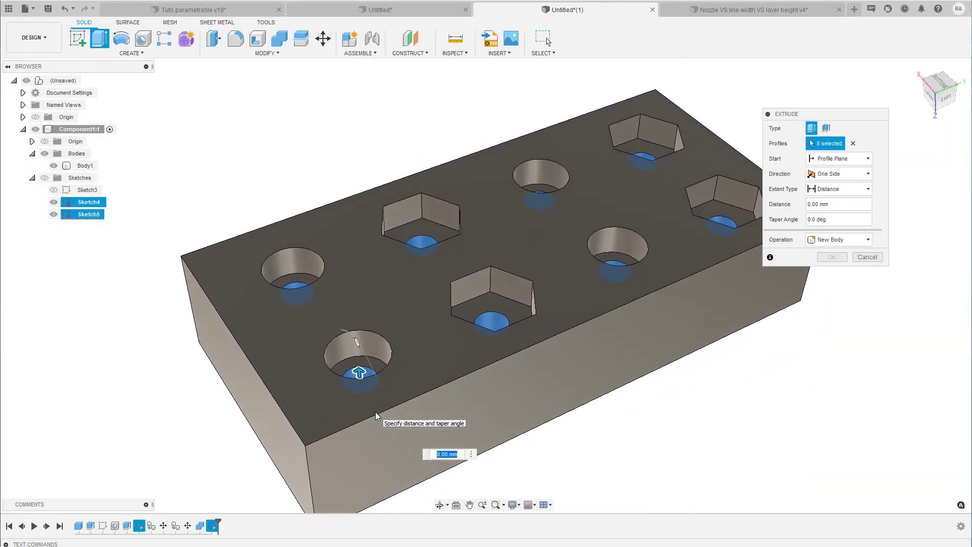
# Extrude the eight hole-floor circles -5 and commit, then clear the selection
pyautogui.write('-5')
pyautogui.press('Return')
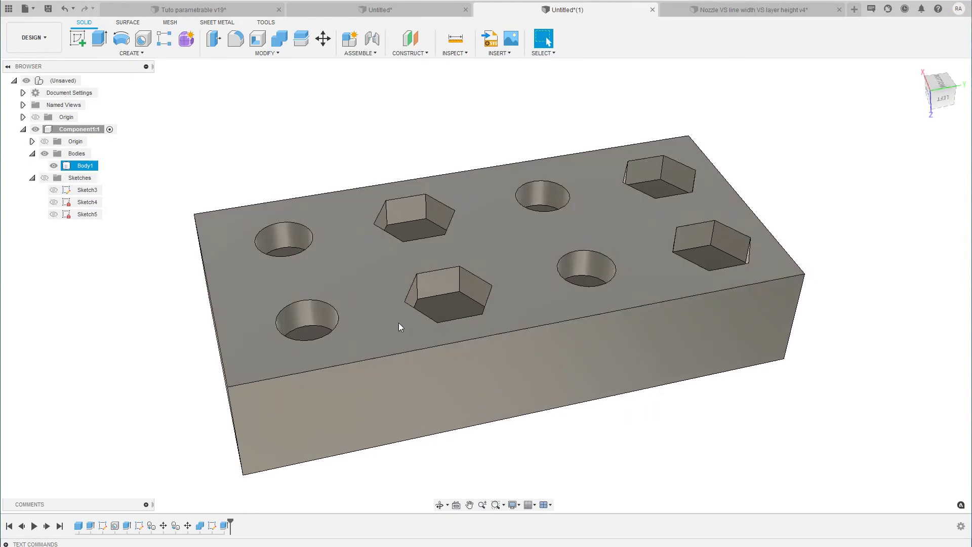
pyautogui.press('Escape')
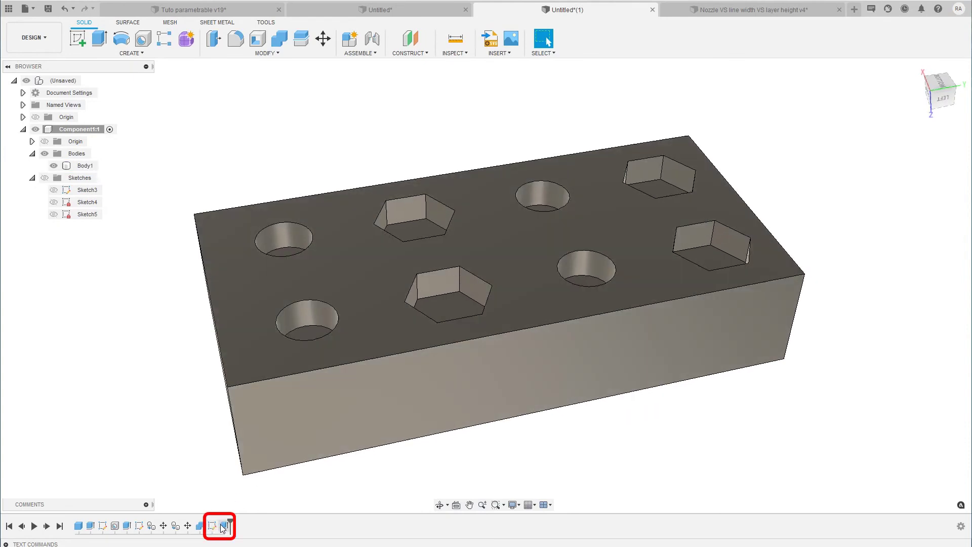